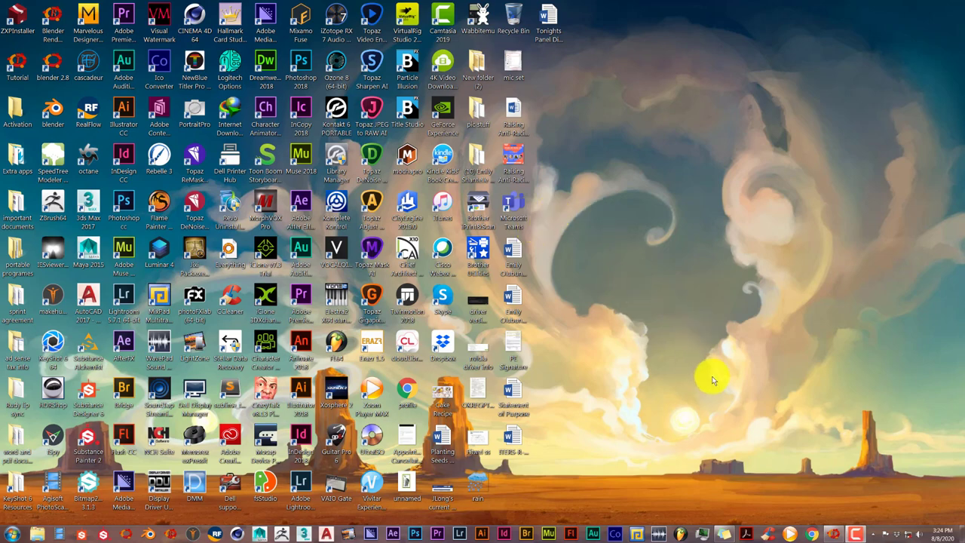
Bring the Blender window with 'rotation in blender.blend' to the front
click(828, 533)
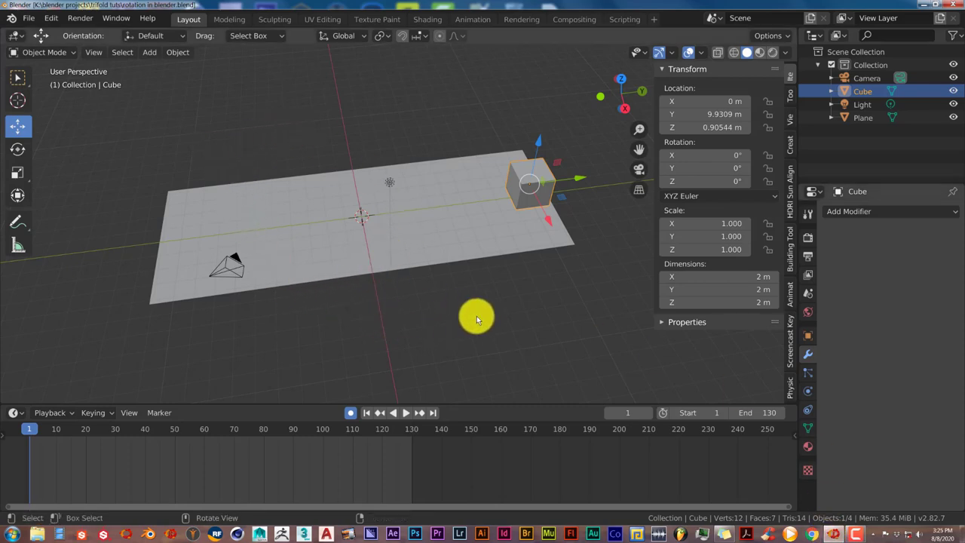
middle_drag(477, 316, 460, 291)
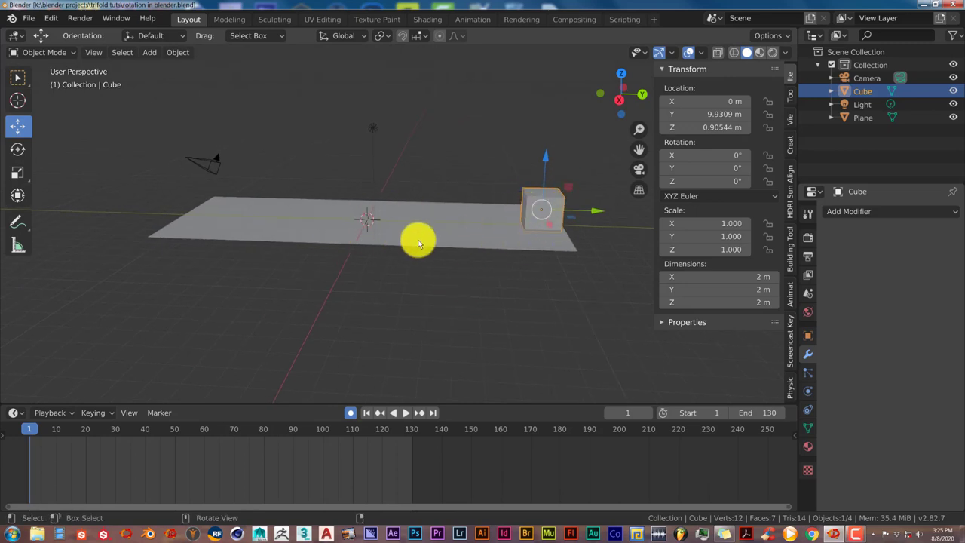
middle_drag(415, 241, 452, 235)
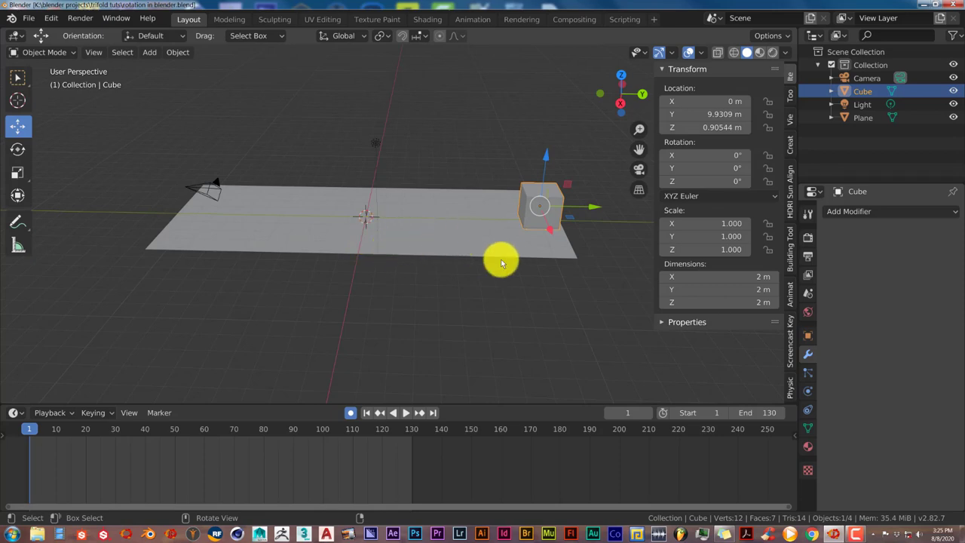
mouse_move(531, 243)
middle_down()
mouse_move(513, 237)
mouse_move(530, 238)
middle_up()
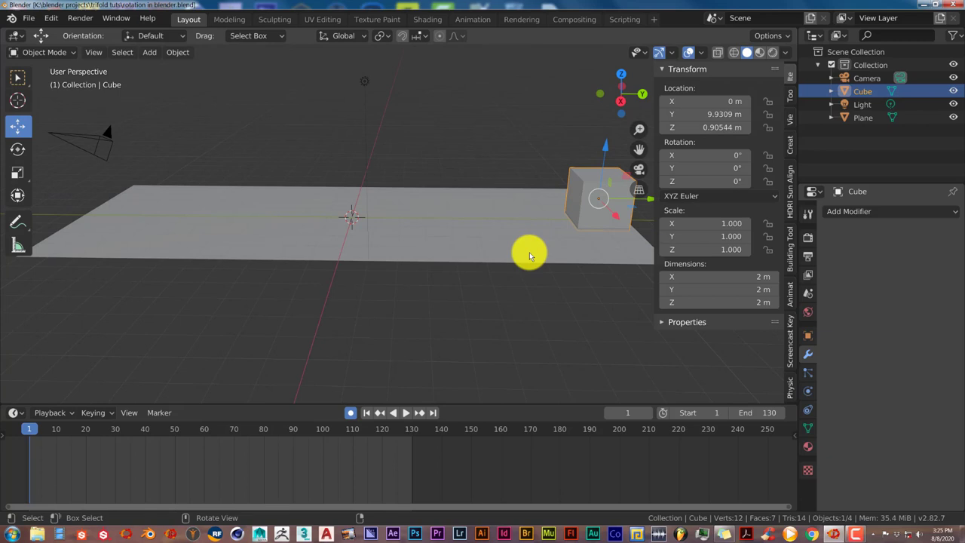
Lower the Screencast Keys display to offset 290, 557 and reframe the view around the plane
click(790, 346)
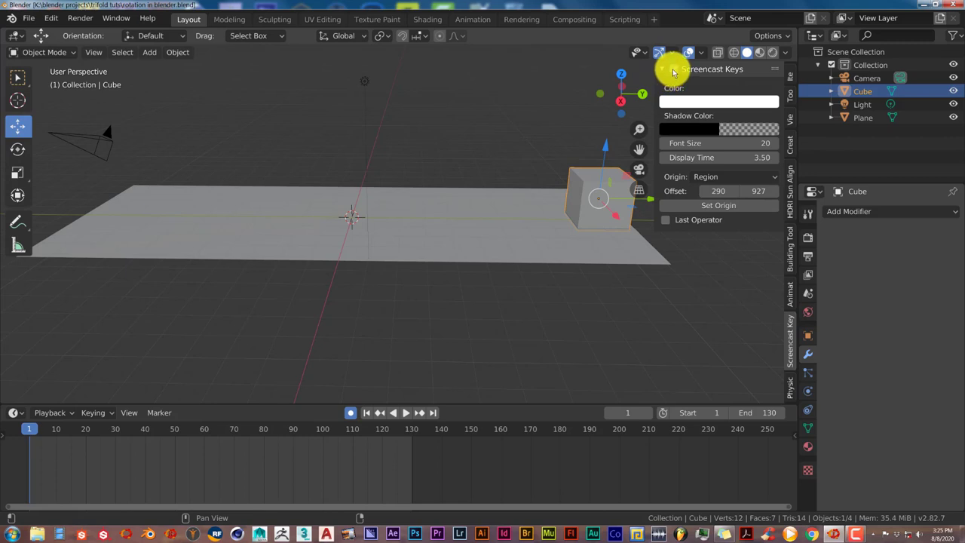
middle_drag(359, 138, 420, 153)
drag(768, 189, 734, 190)
scroll(355, 129, down, 2)
middle_drag(355, 129, 345, 140)
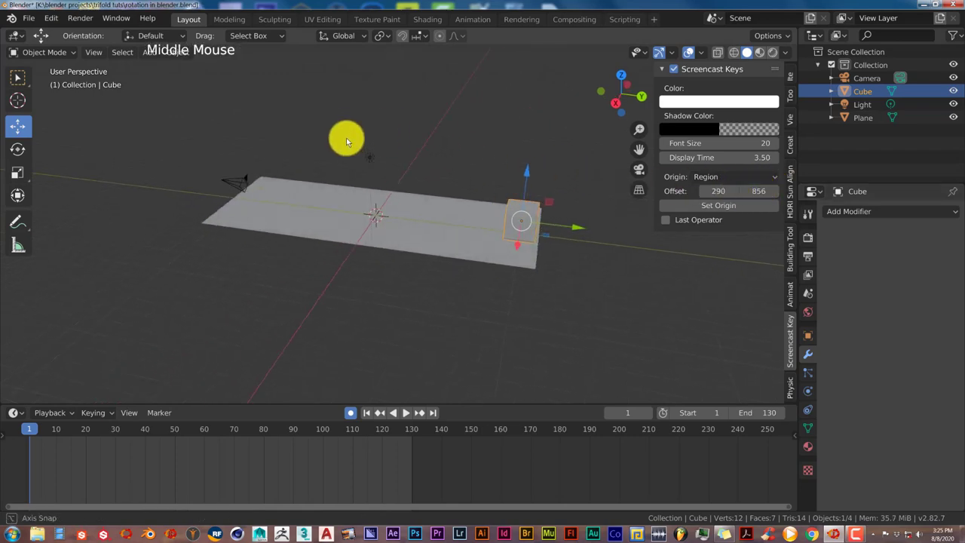
drag(759, 194, 637, 211)
scroll(204, 166, up, 2)
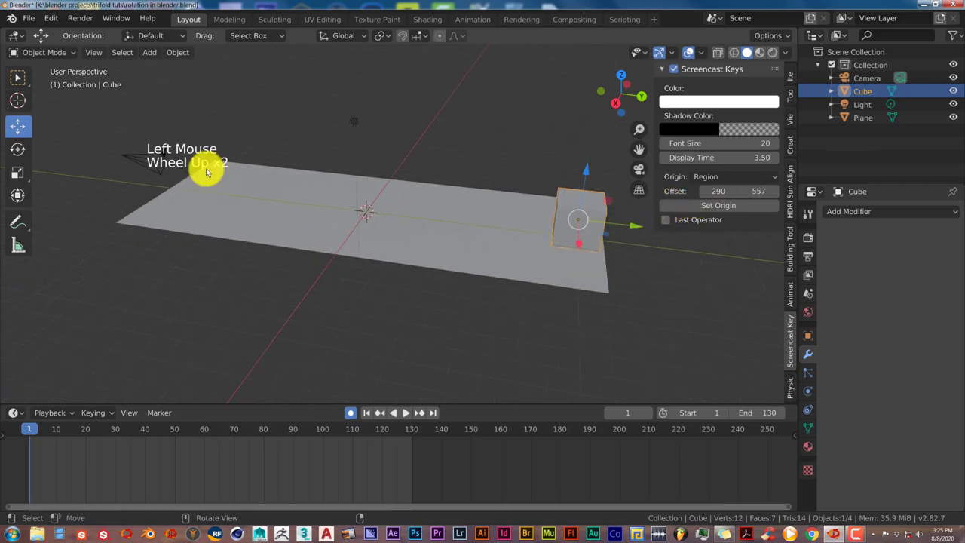
middle_drag(184, 151, 234, 166)
scroll(297, 242, up, 1)
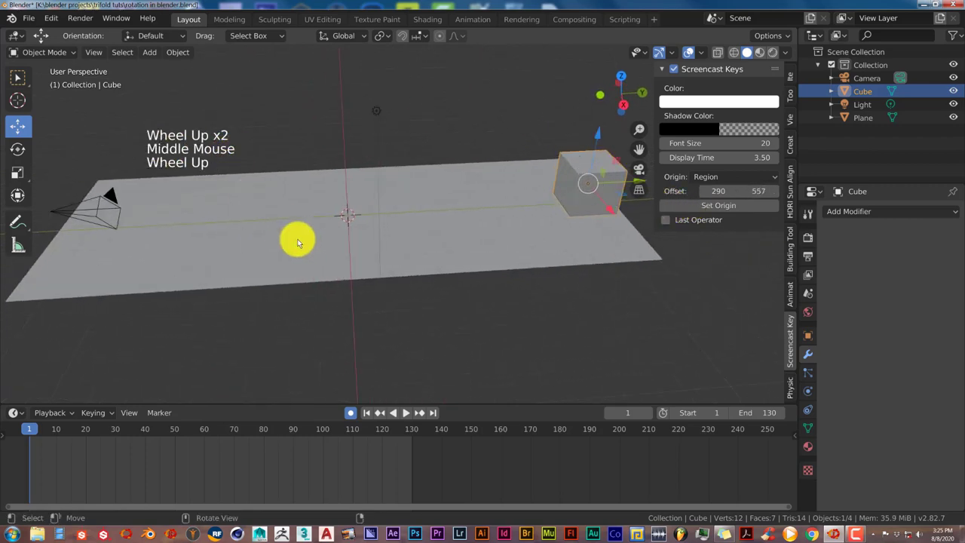
key(shift)
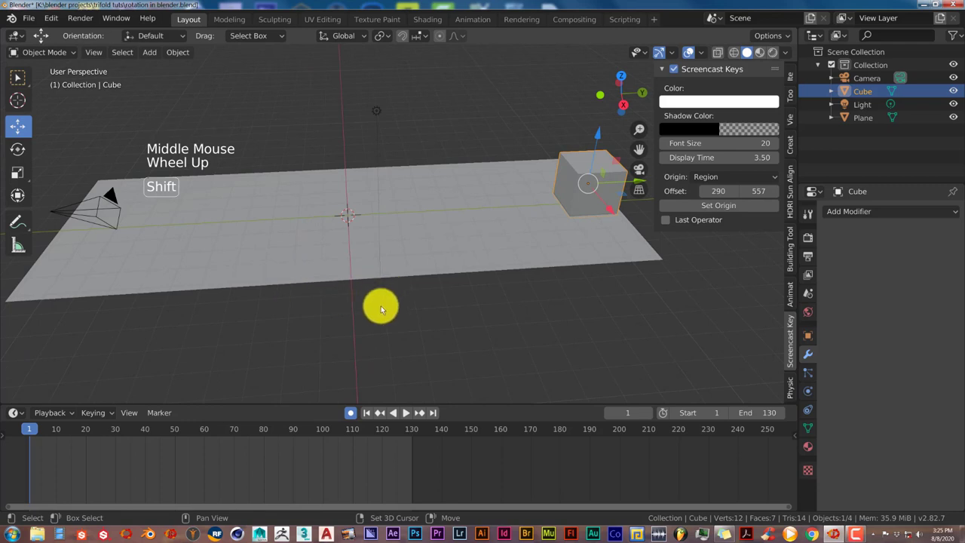
scroll(354, 290, down, 2)
shift+middle_drag(334, 276, 465, 302)
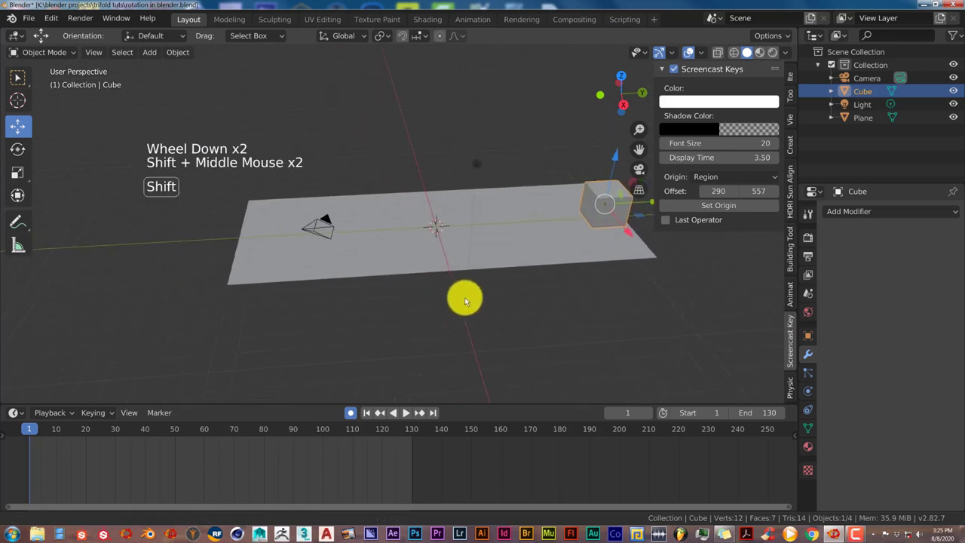
scroll(498, 267, up, 1)
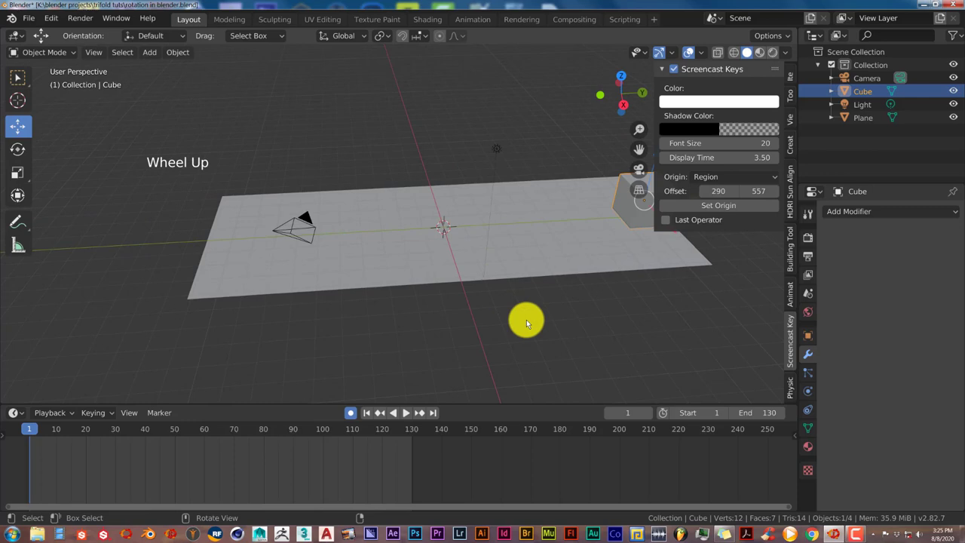
key(KP_3)
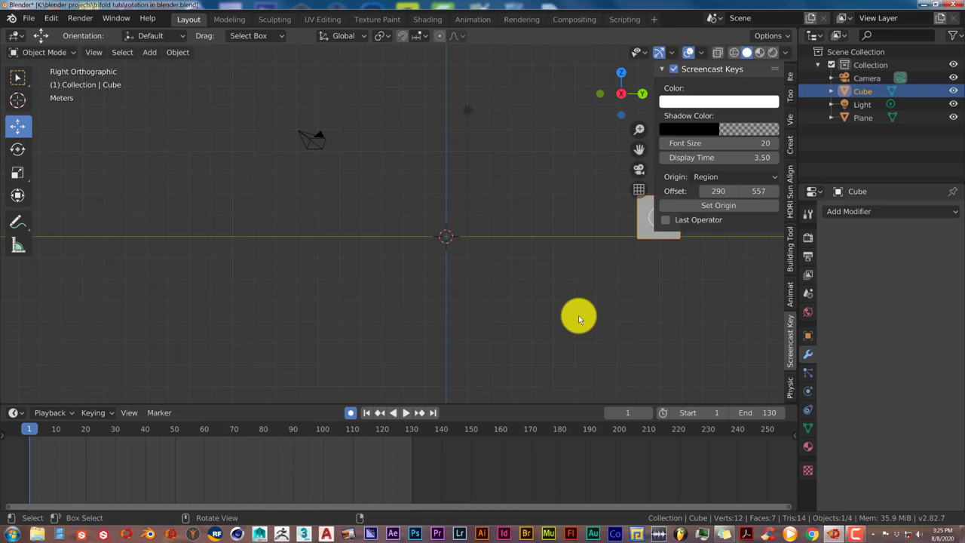
shift+middle_drag(577, 302, 424, 318)
scroll(428, 316, up, 1)
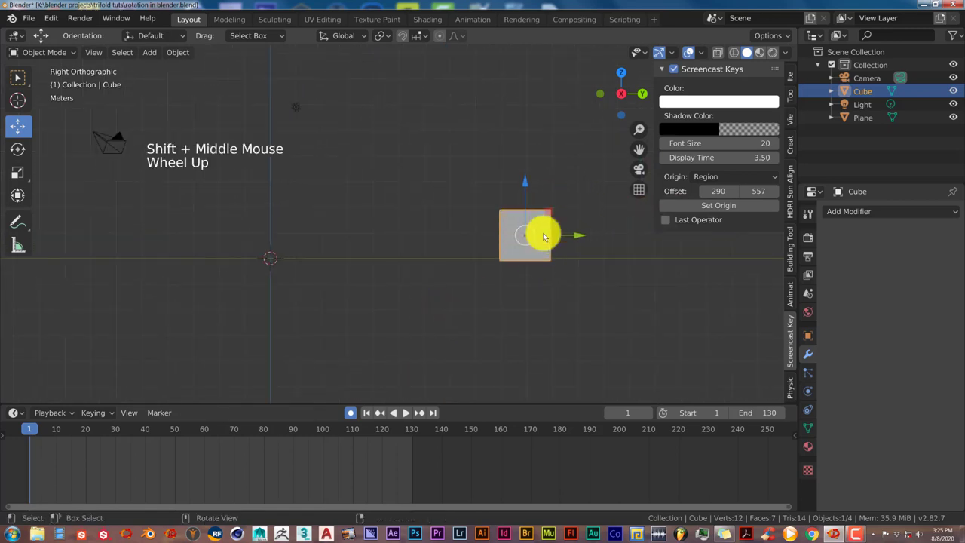
scroll(537, 241, up, 1)
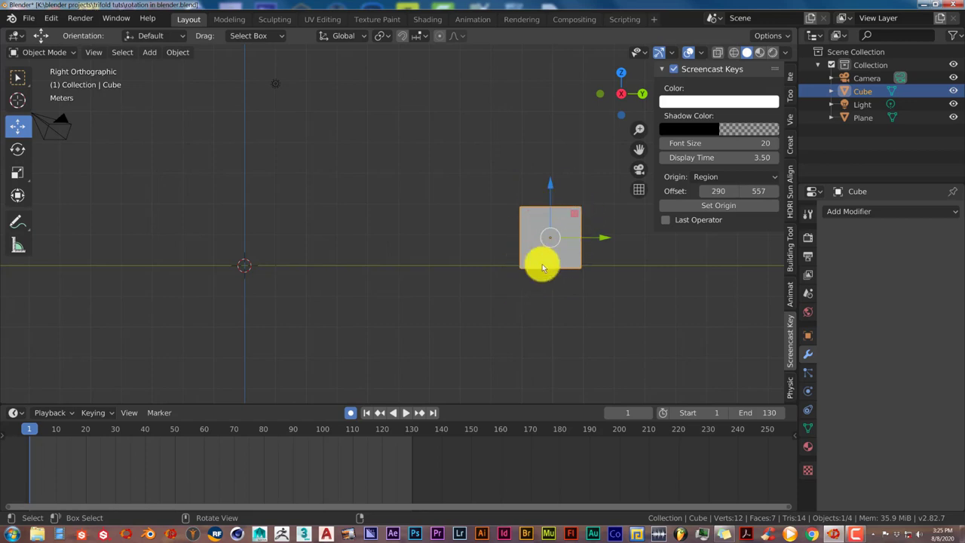
scroll(528, 265, down, 2)
mouse_move(498, 261)
middle_down()
mouse_move(500, 284)
mouse_move(499, 233)
mouse_move(495, 260)
middle_up()
shift+scroll(494, 260, up, 1)
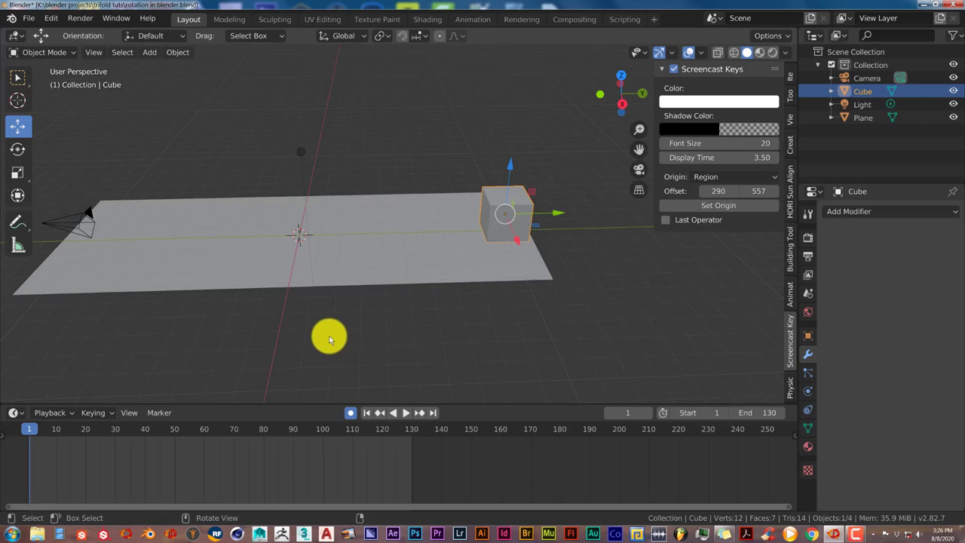
shift+middle_drag(330, 336, 341, 312)
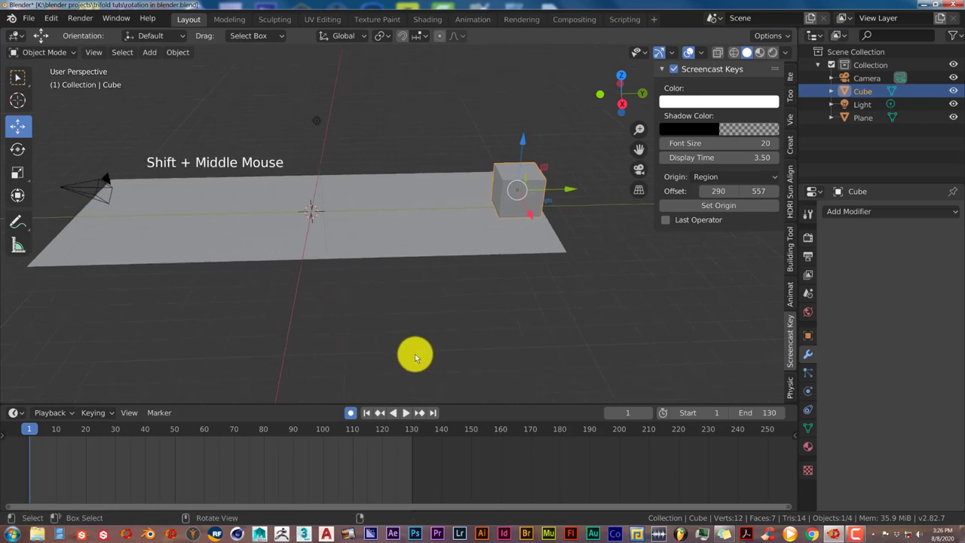
click(352, 413)
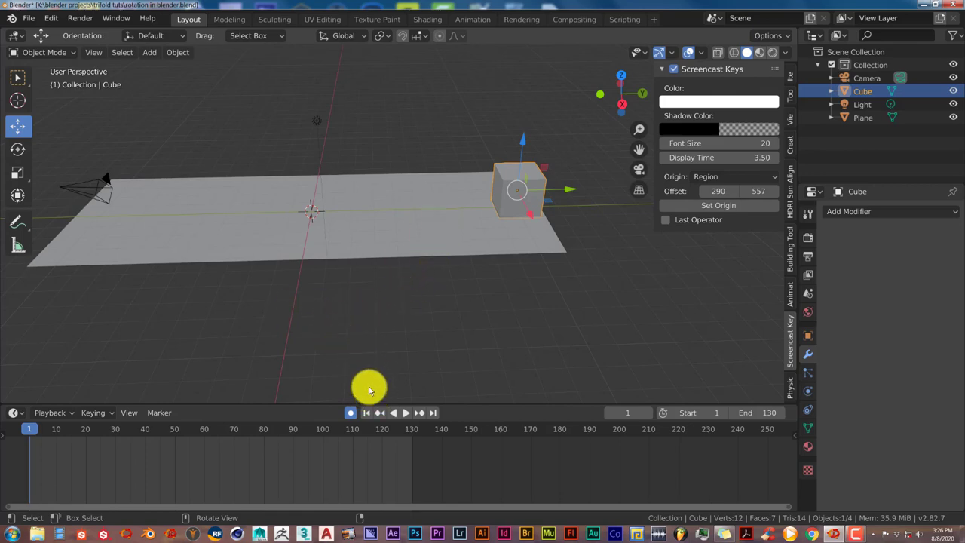
click(352, 413)
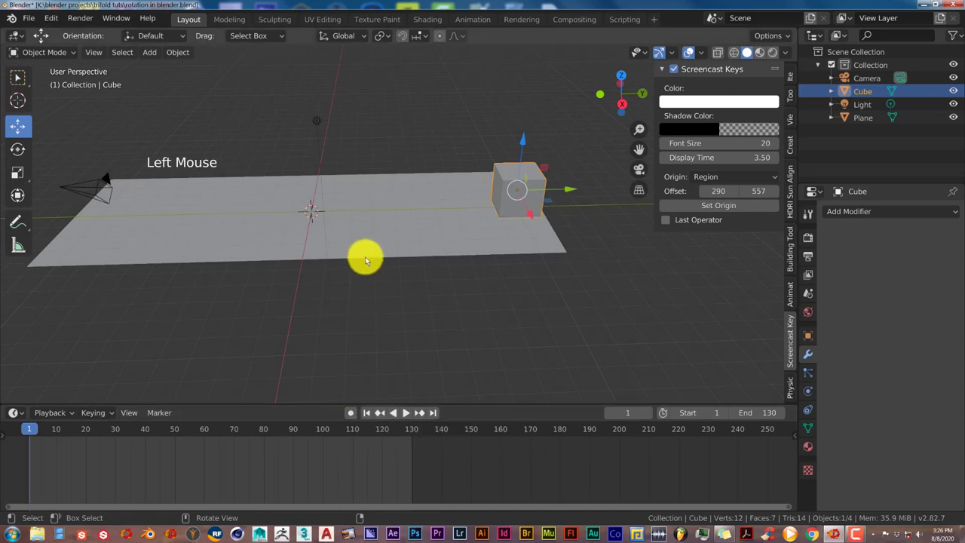
click(351, 414)
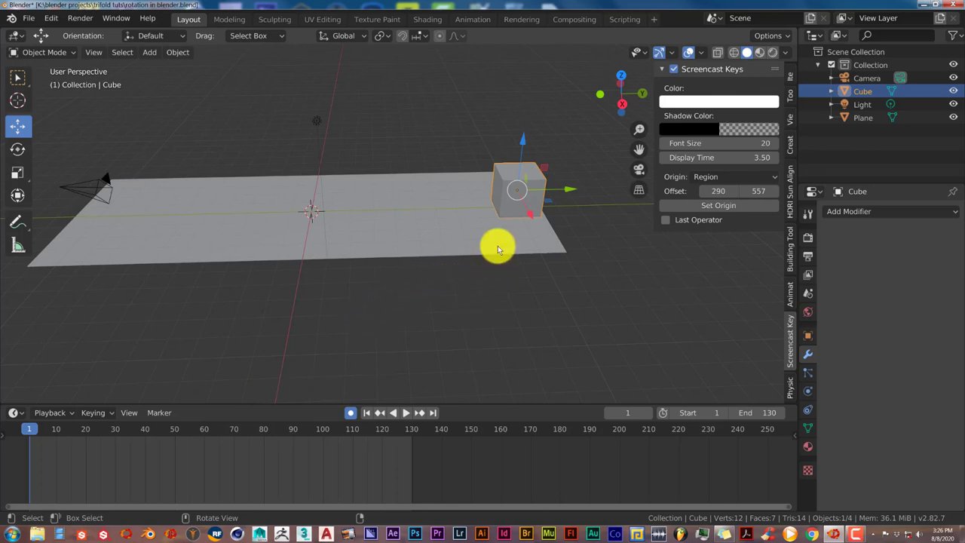
Insert a LocRot keyframe capturing the cube's starting location and rotation at frame 1
key(i)
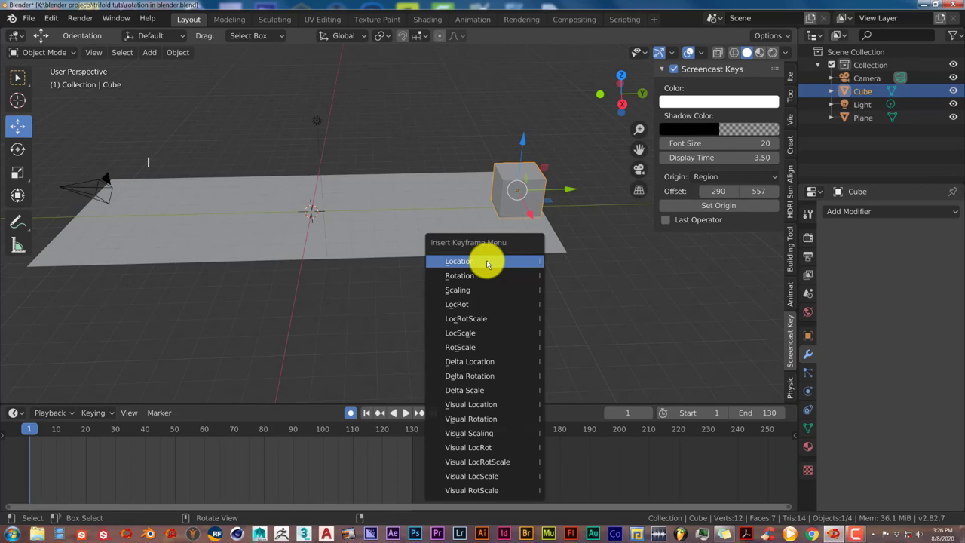
click(487, 262)
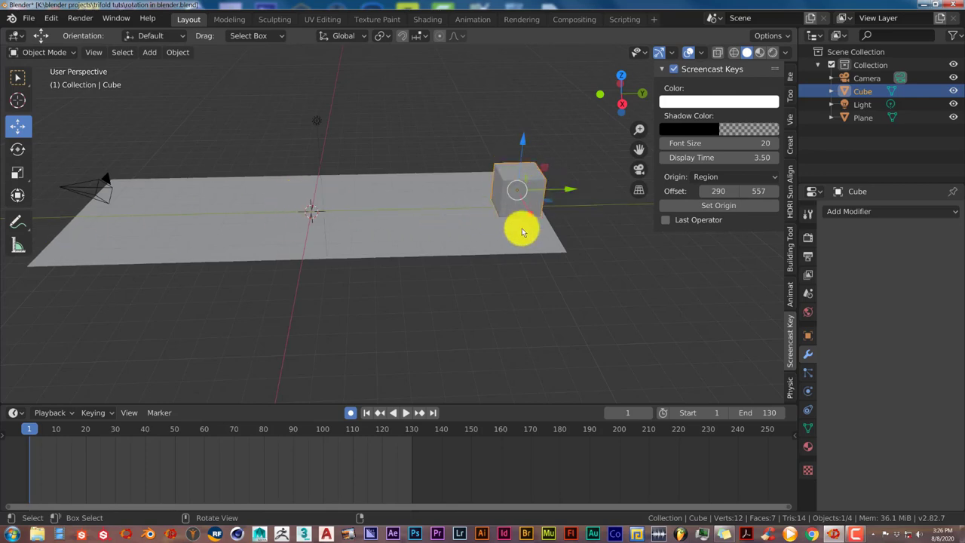
key(i)
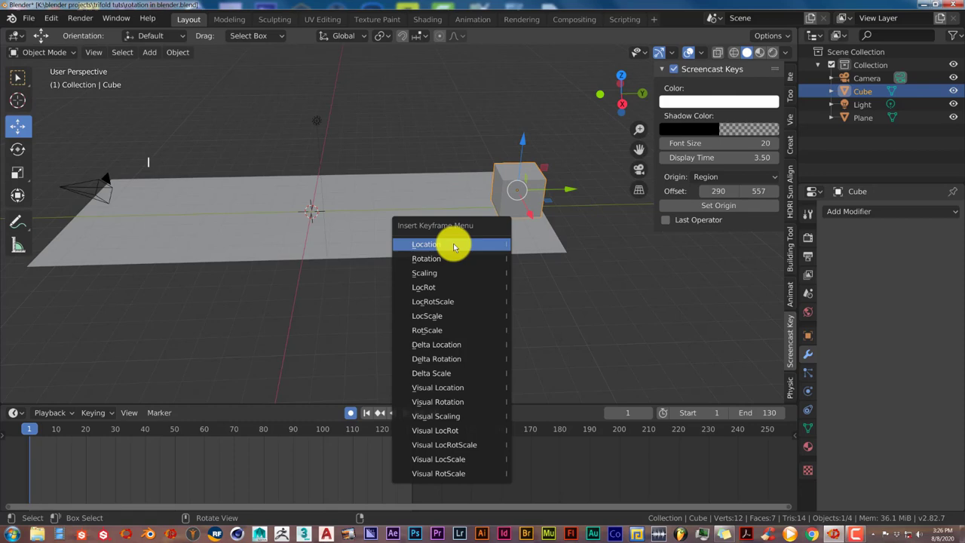
click(452, 287)
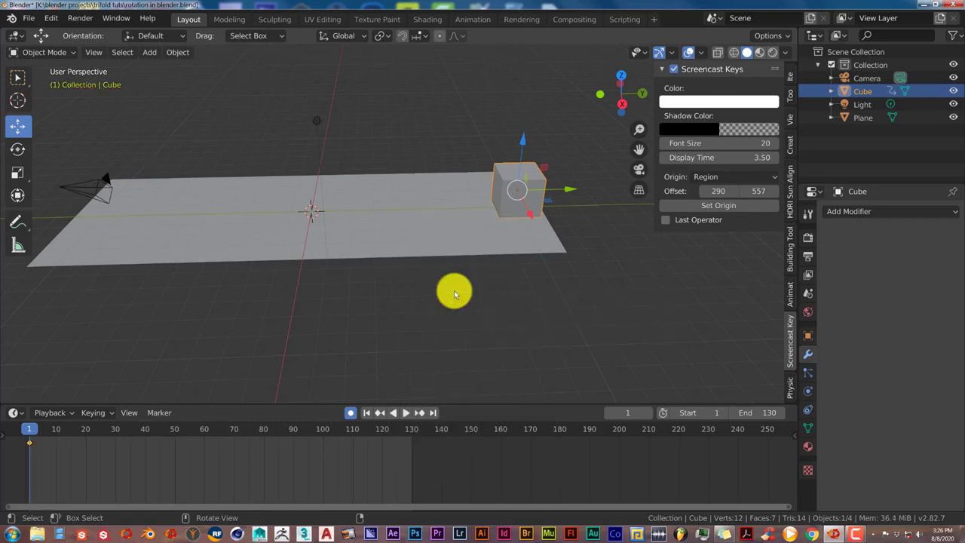
Jump the playhead to frame 130 via the current-frame field
click(630, 413)
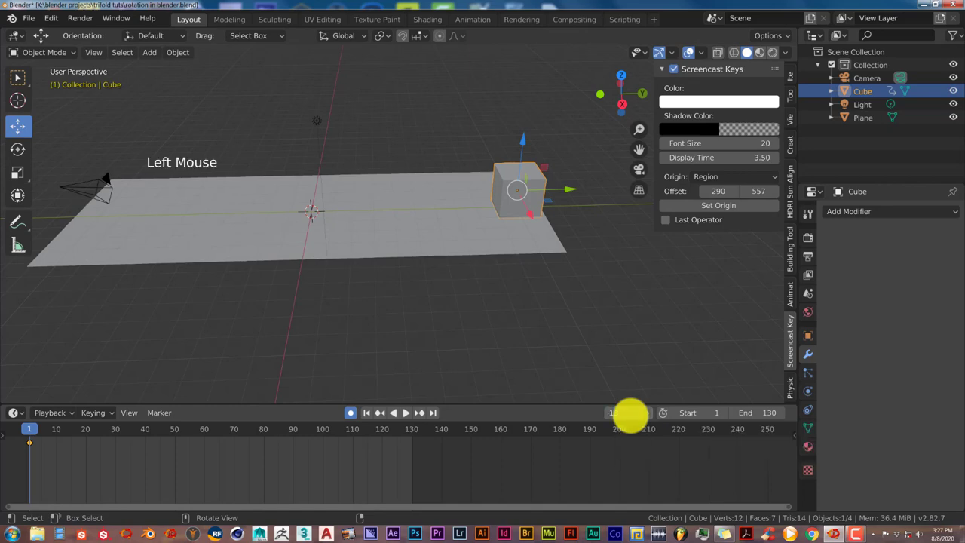
text(130)
key(Return)
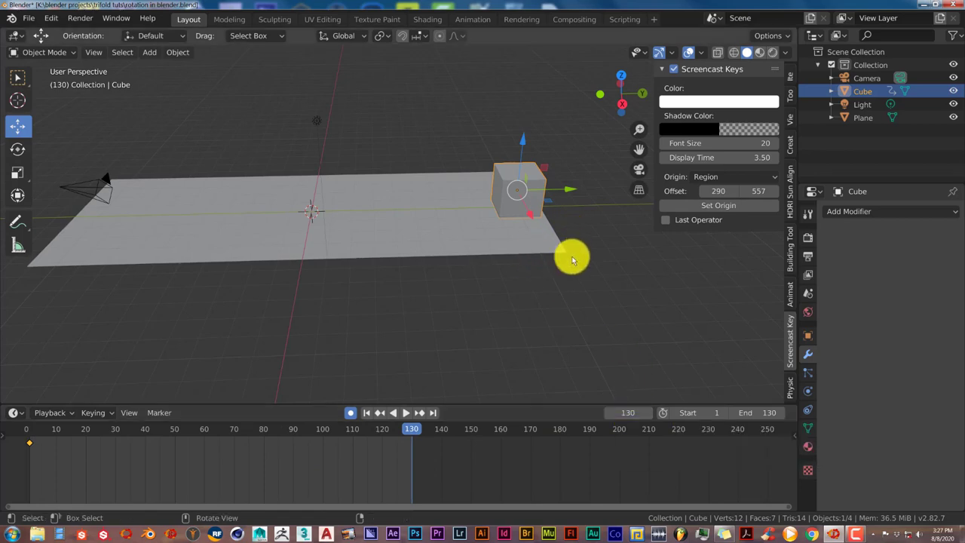
Slide the cube about 20 m along Y to the plane's opposite end
drag(568, 190, 139, 208)
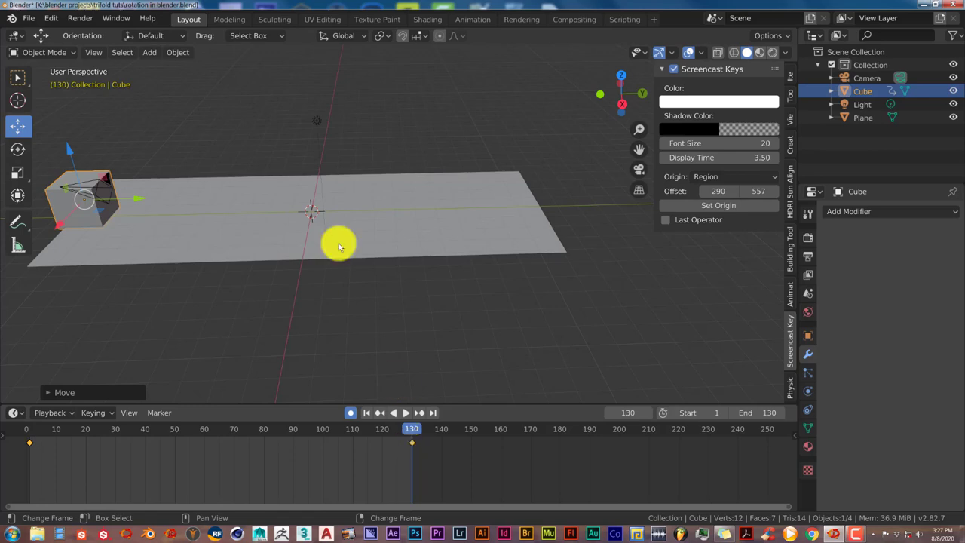
Key the cube's far-end location and rotation with LocRot at frame 130
key(i)
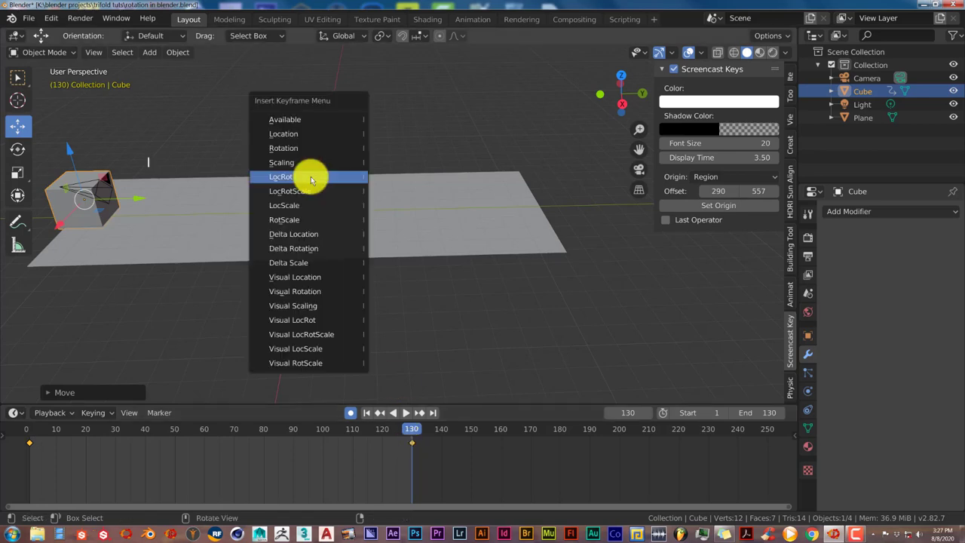
click(311, 176)
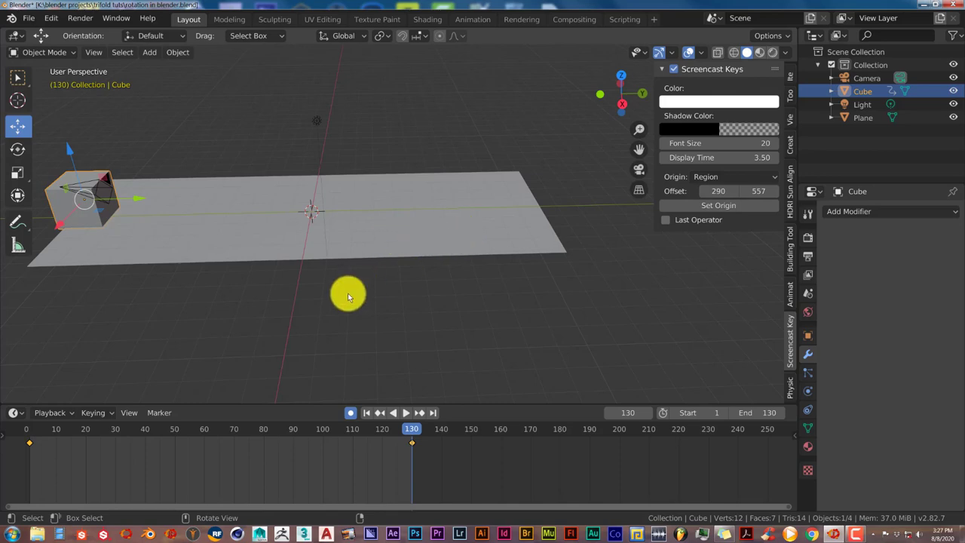
Pan and orbit around the plane and show the cube's Transform values in the Item tab
key(shift)
shift+middle_drag(299, 271, 369, 284)
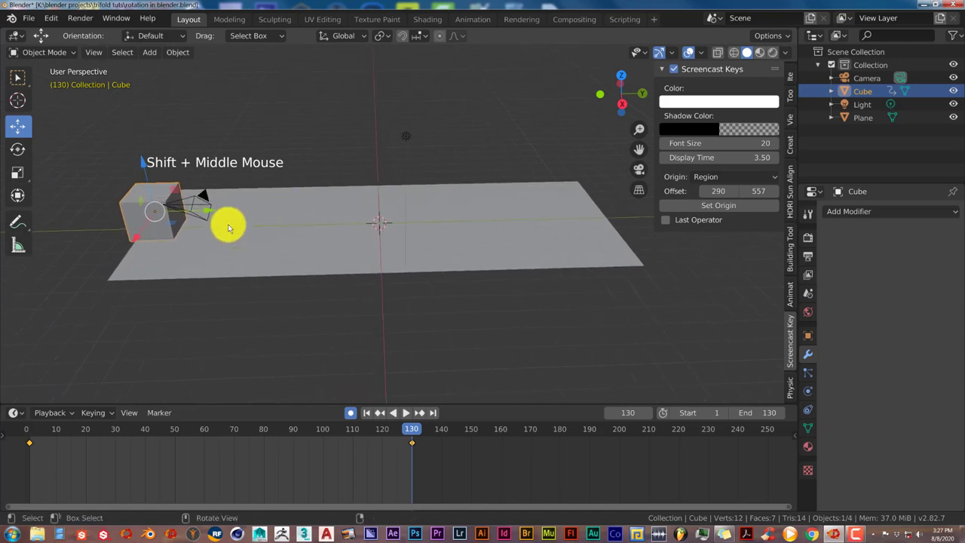
middle_drag(323, 200, 325, 196)
mouse_move(318, 237)
middle_down()
mouse_move(318, 224)
mouse_move(312, 235)
middle_up()
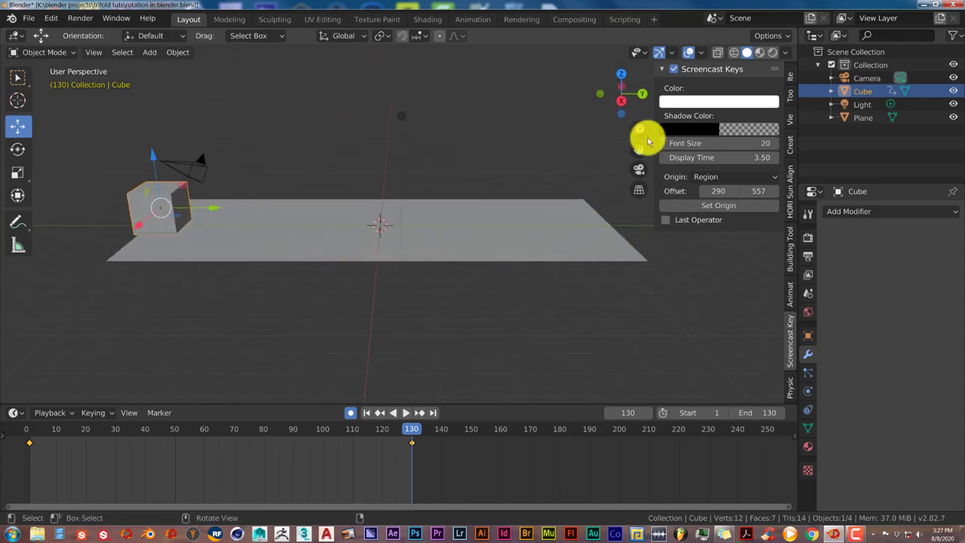
click(792, 74)
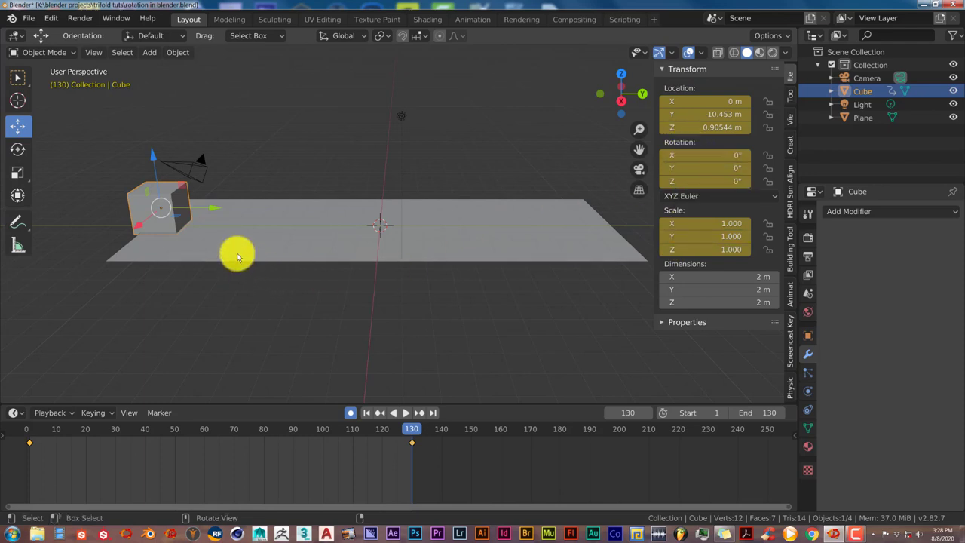
middle_drag(222, 243, 221, 252)
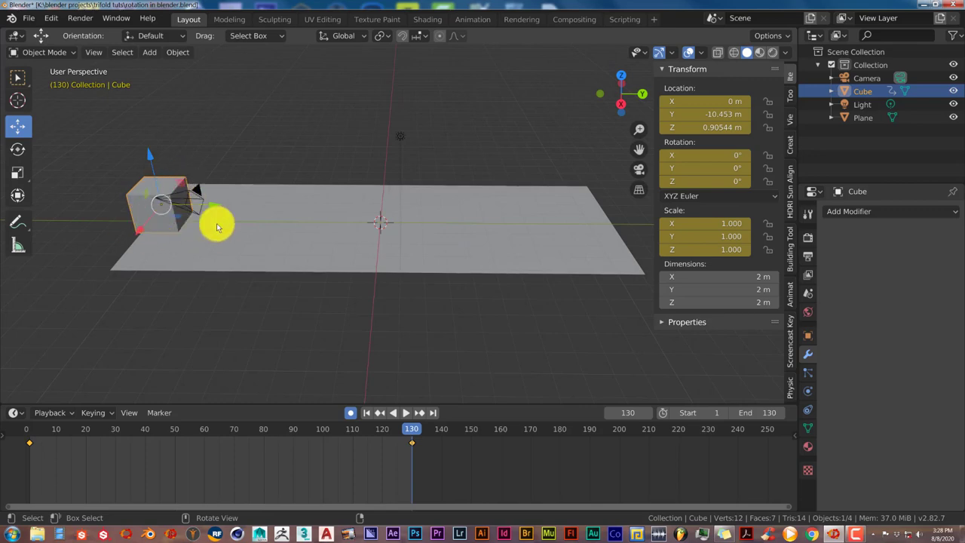
Enter 360° in the cube's Rotation X field, leaving Y and Z at 0°
click(701, 154)
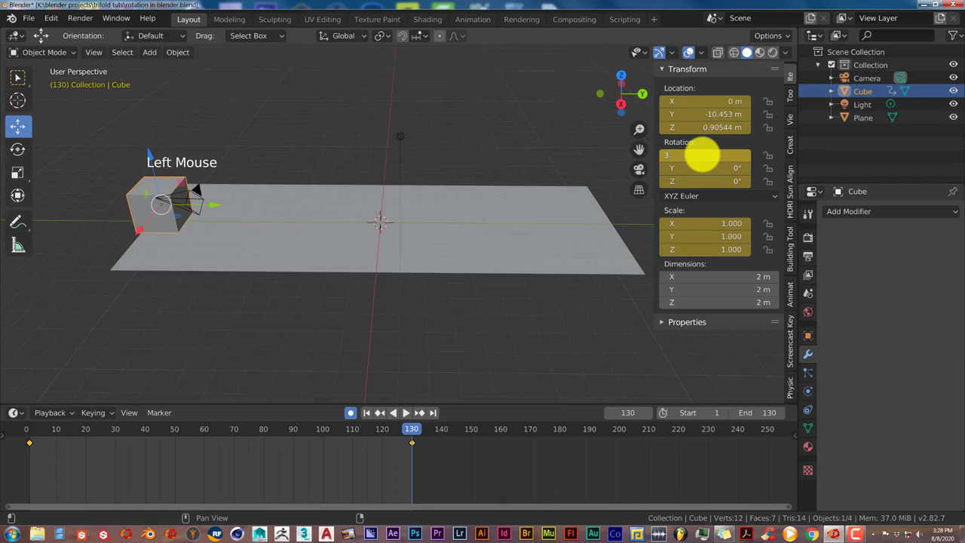
key(Return)
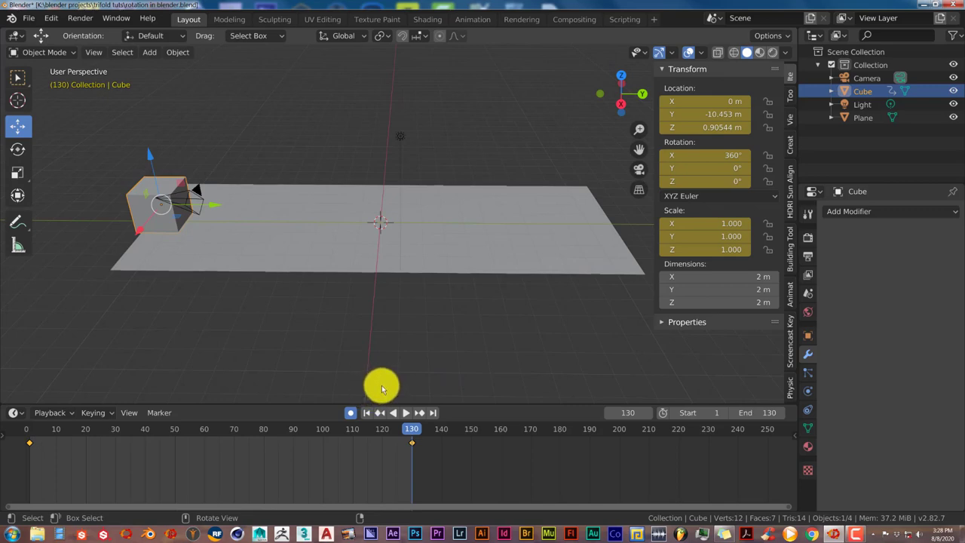
Play the cube's roll from the start, stop it, and return to frame 1
click(365, 413)
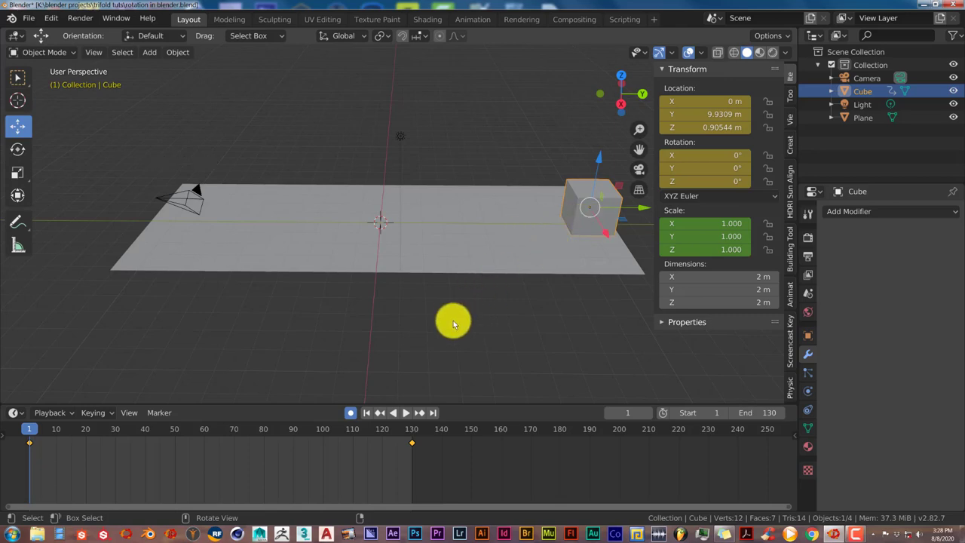
click(407, 413)
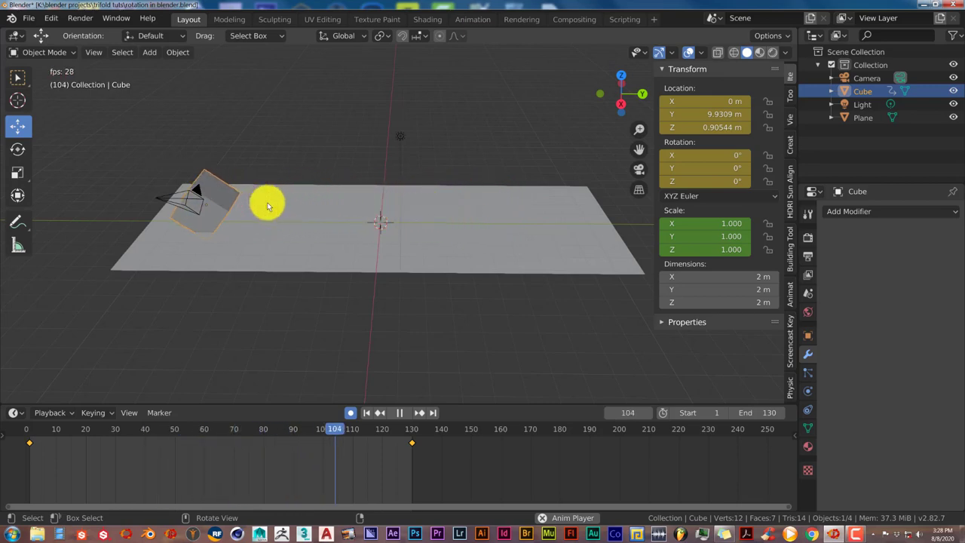
click(399, 412)
click(366, 413)
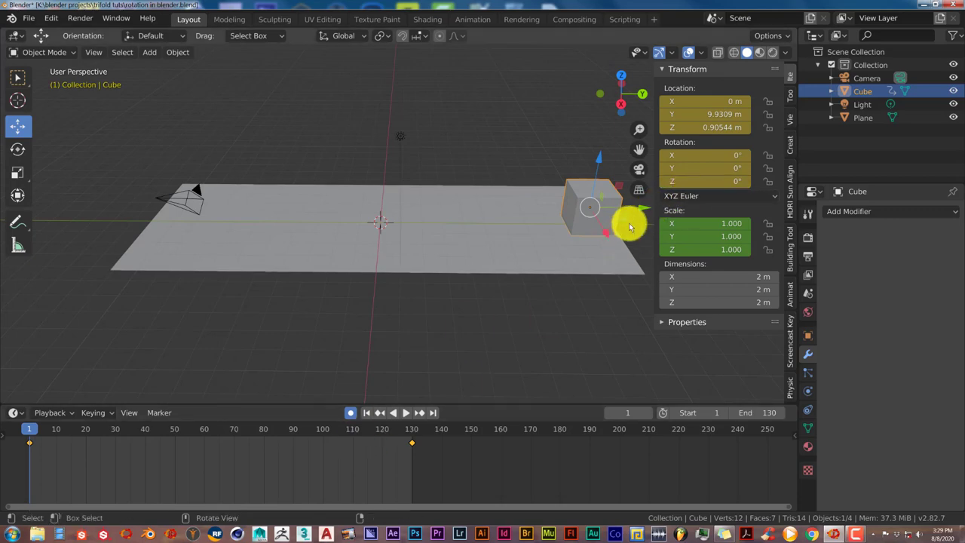
Orbit and zoom the viewport to tilt the plane into a new angle
middle_drag(523, 261, 522, 274)
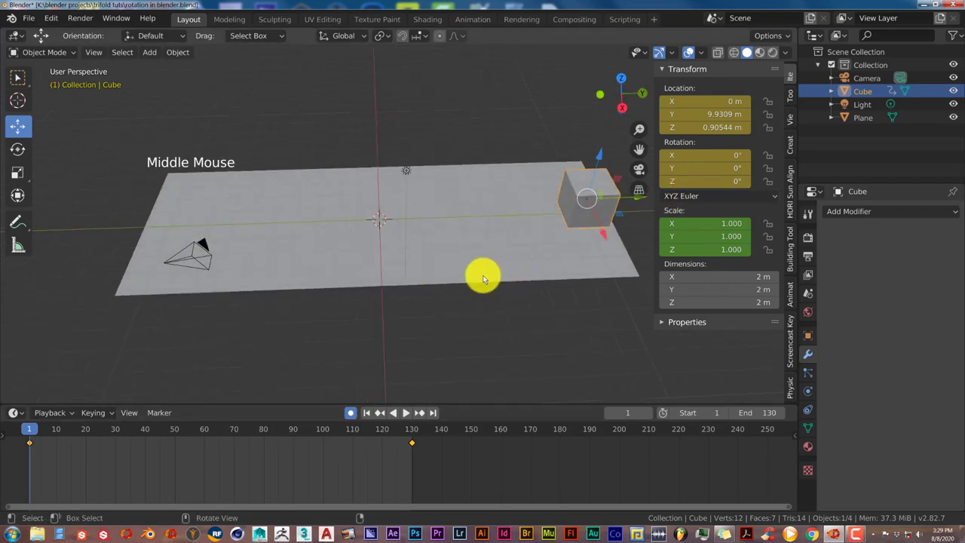
scroll(413, 271, down, 2)
middle_drag(413, 272, 410, 250)
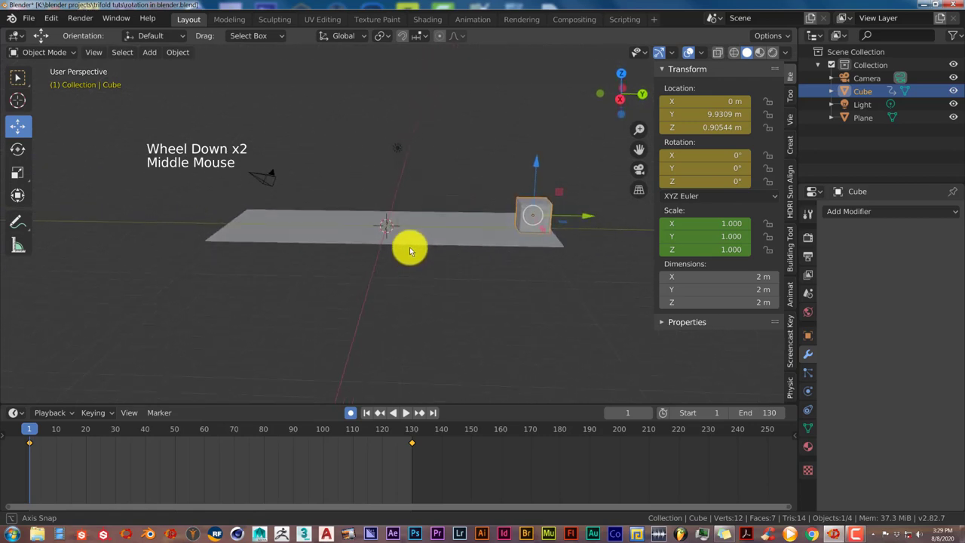
scroll(422, 247, down, 1)
scroll(528, 226, up, 1)
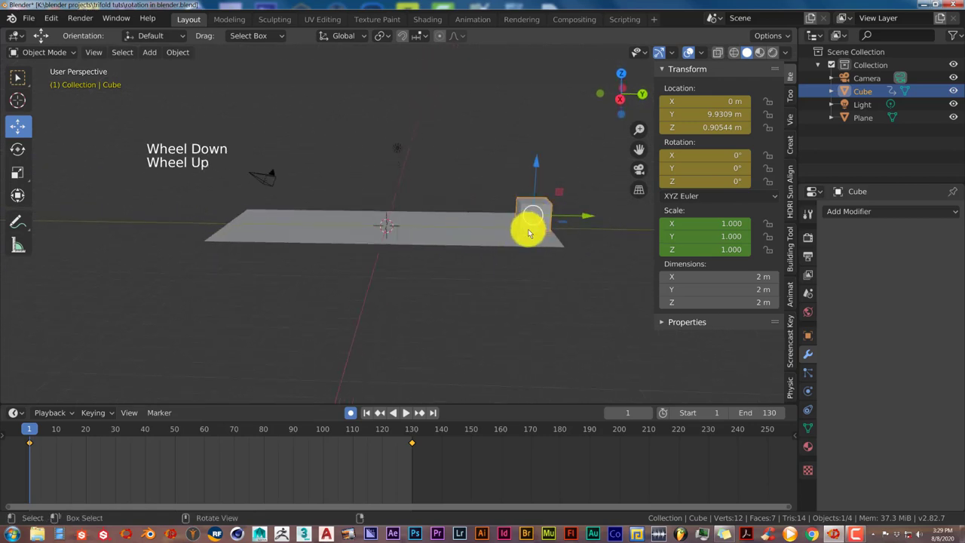
Add a Subdivision Surface modifier at viewport level 2 and play the rolling ball
click(842, 212)
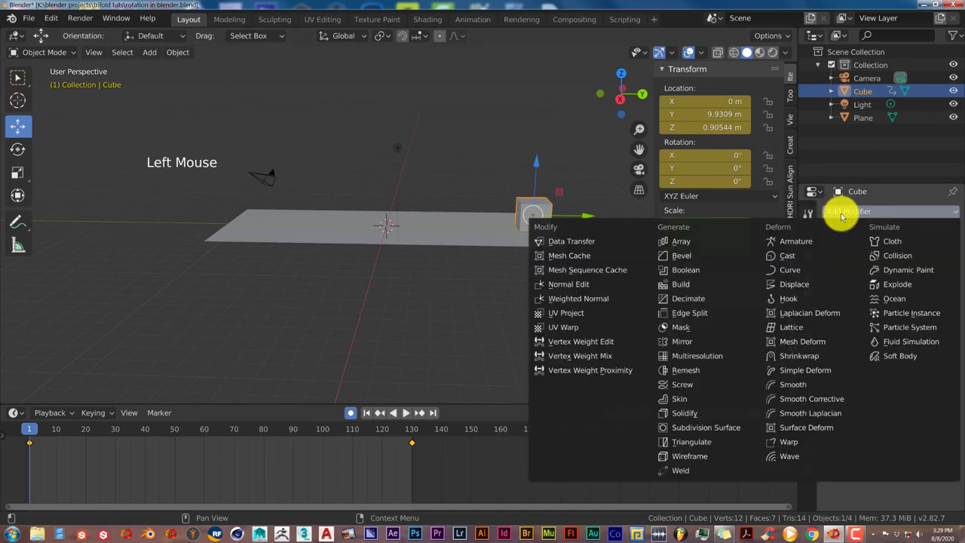
click(709, 429)
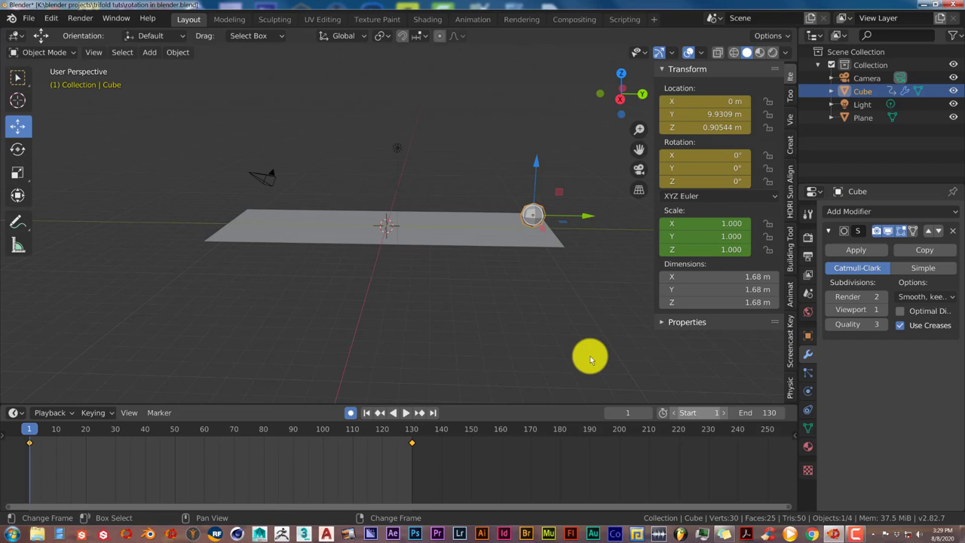
scroll(562, 319, up, 3)
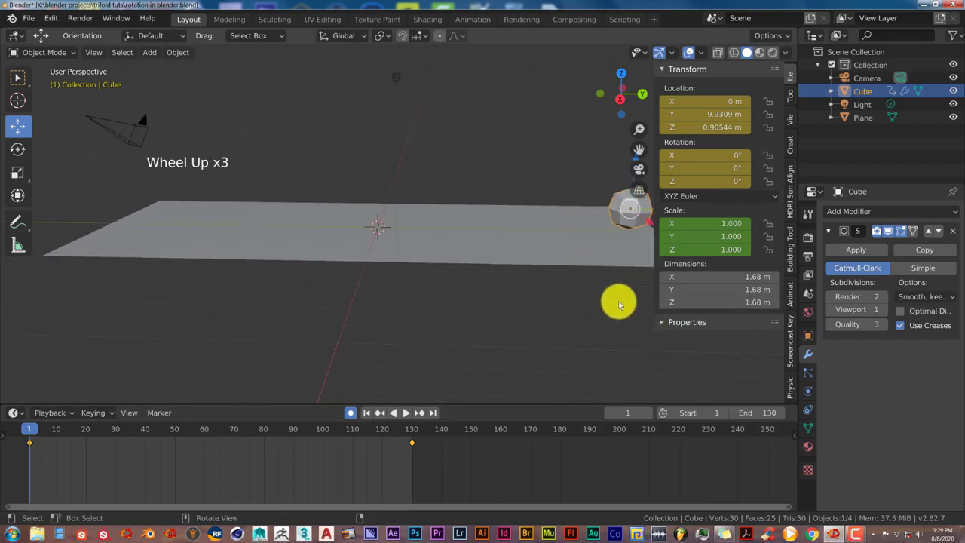
click(886, 313)
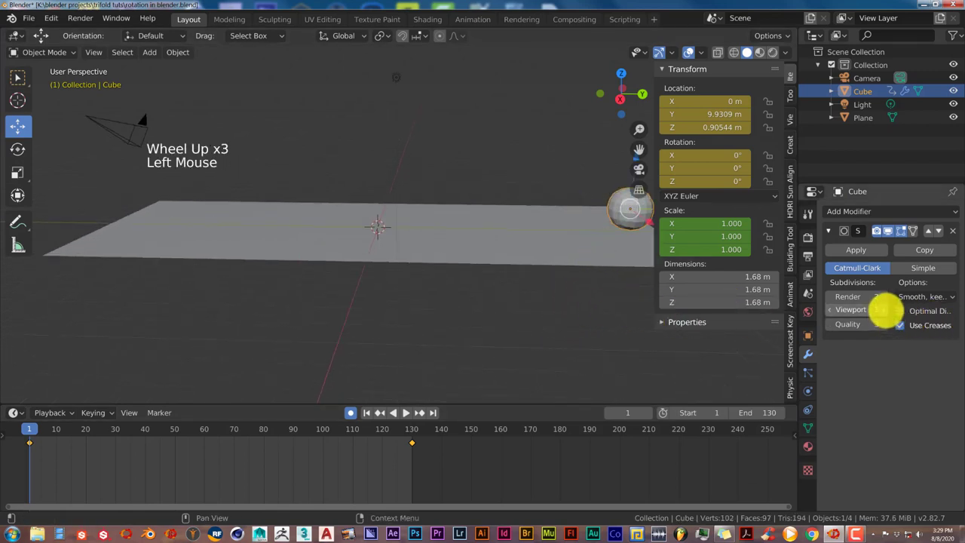
click(407, 412)
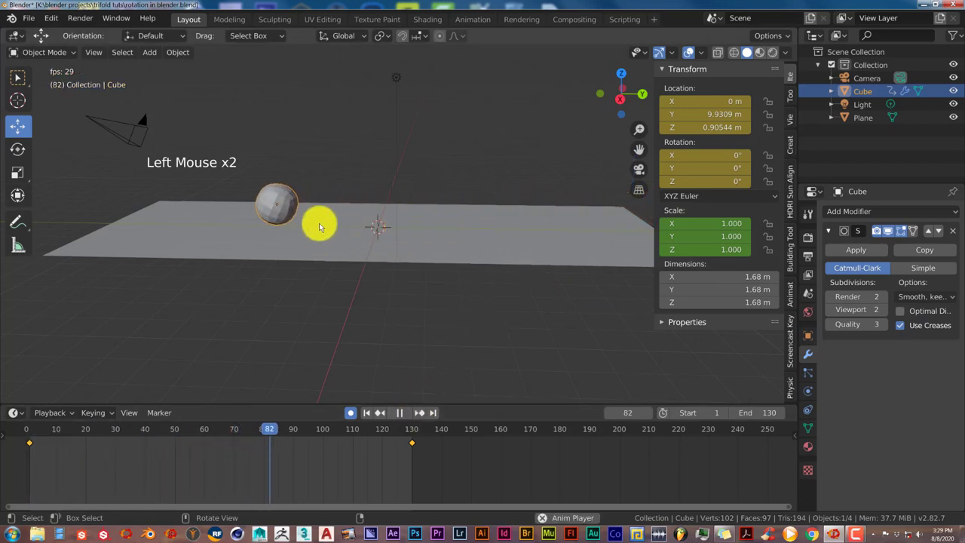
Pause playback so the ball rests at frame 2, near Y 9.9272 m
click(400, 413)
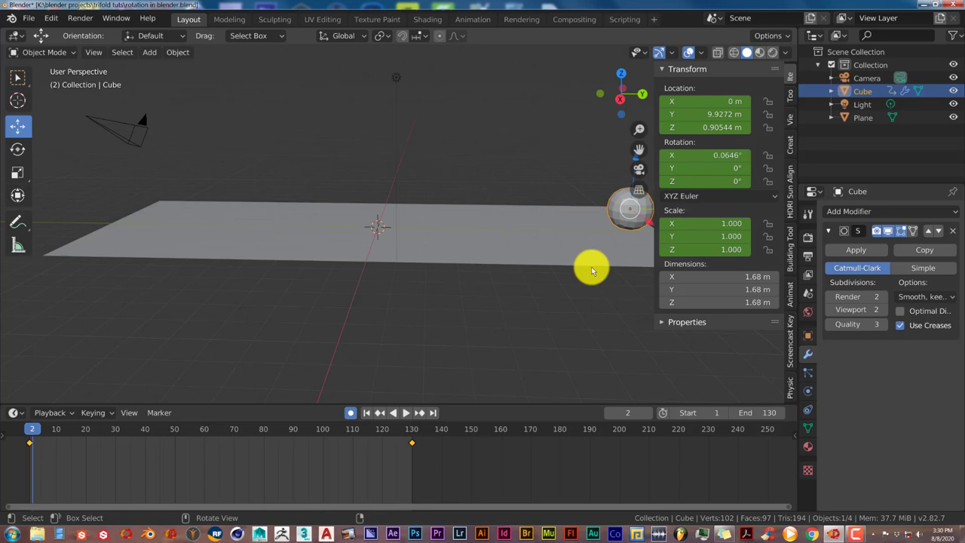
scroll(588, 257, down, 1)
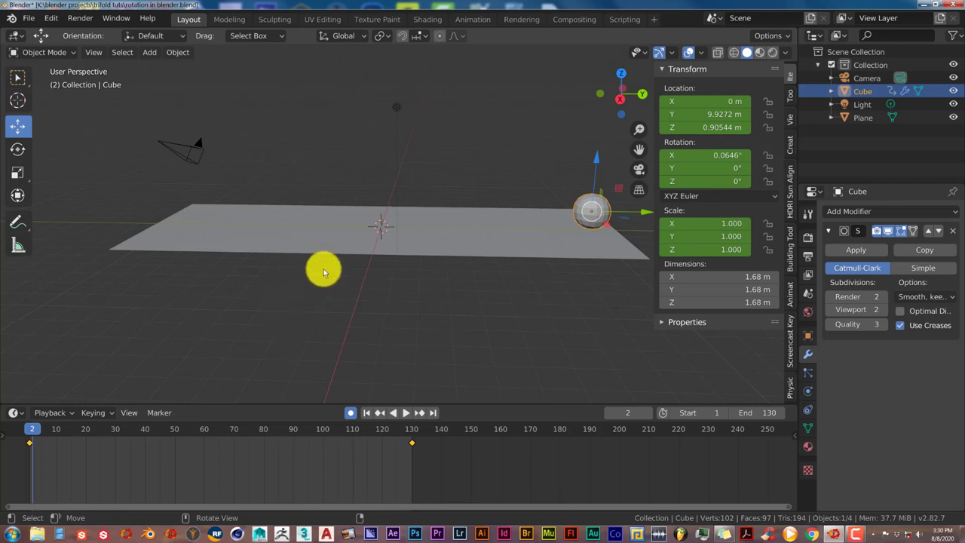
scroll(332, 286, up, 2)
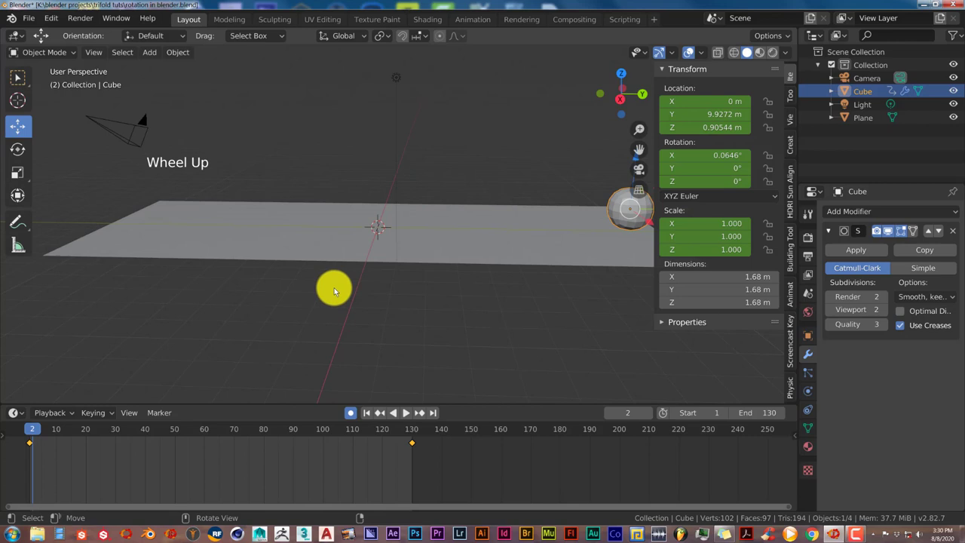
scroll(334, 287, down, 1)
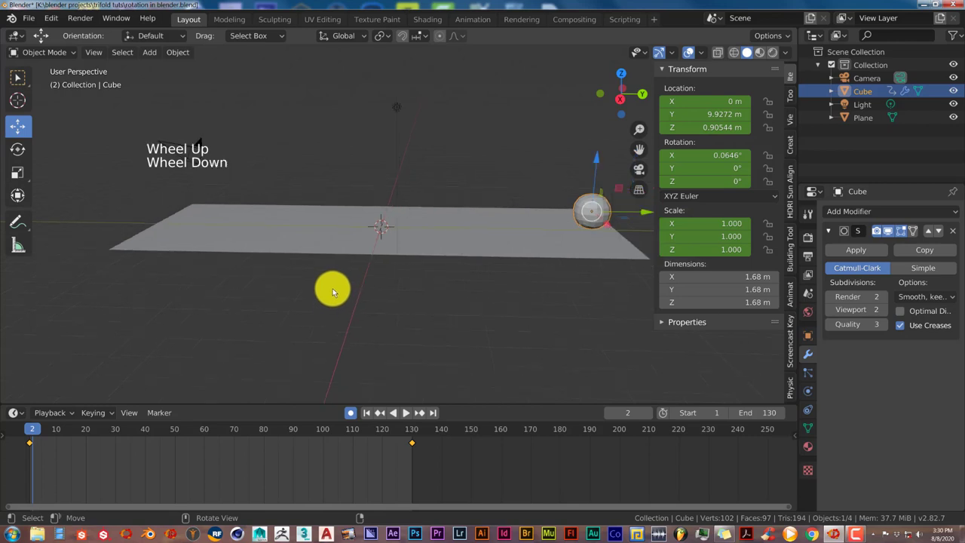